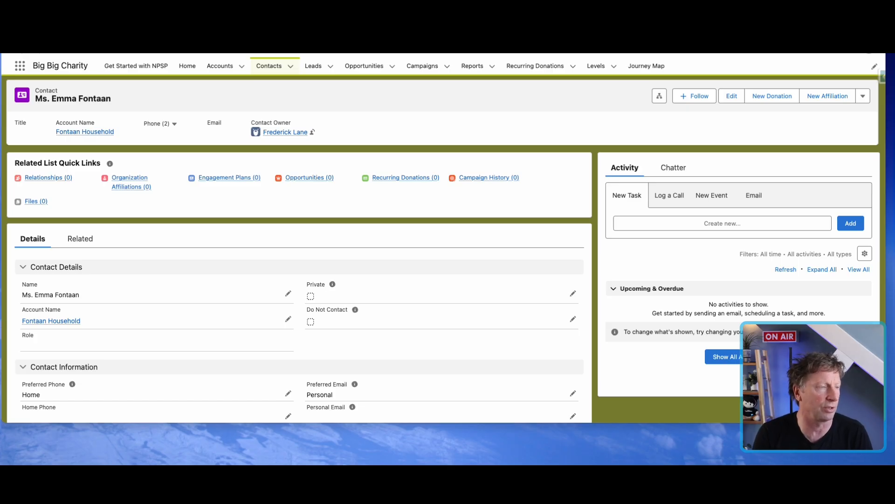
Step: Open the Contact object's definition in Setup's Object Manager, filtering the object list by "Contact"
click(837, 47)
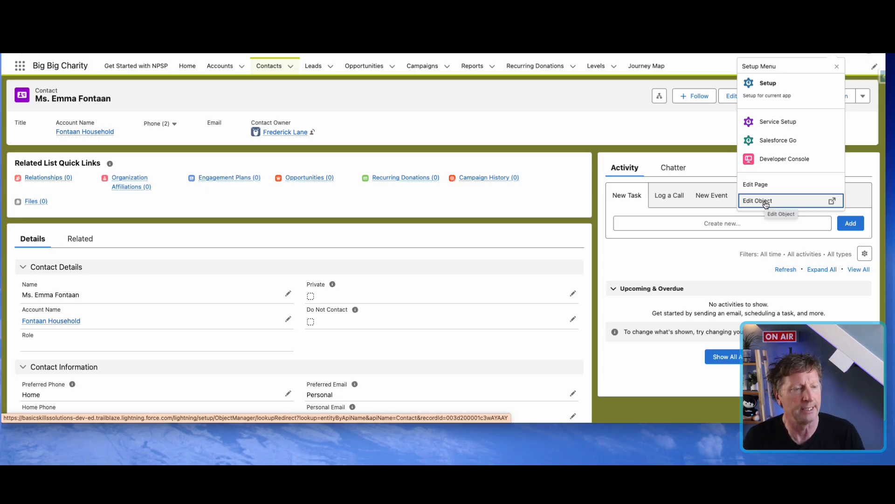
click(767, 86)
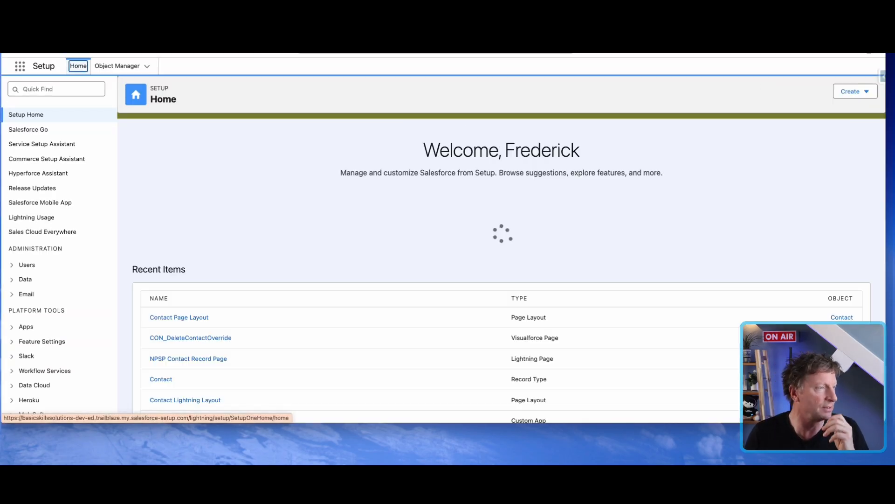
click(117, 65)
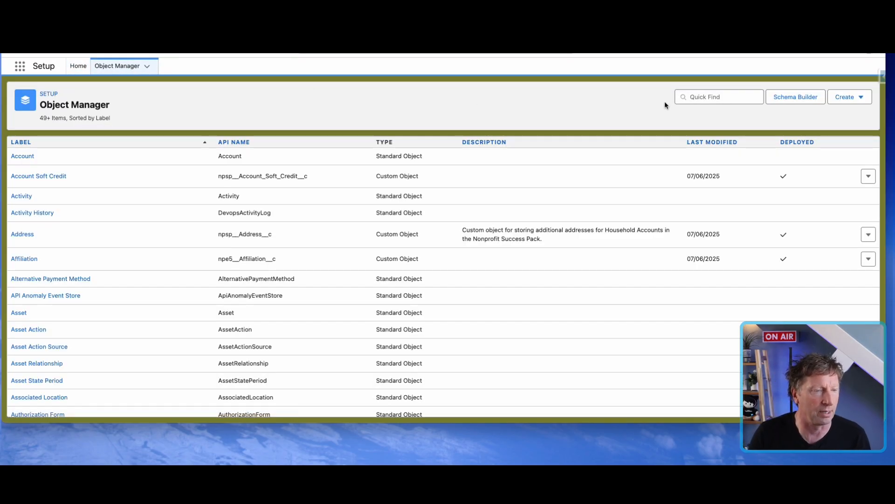
click(695, 96)
click(724, 118)
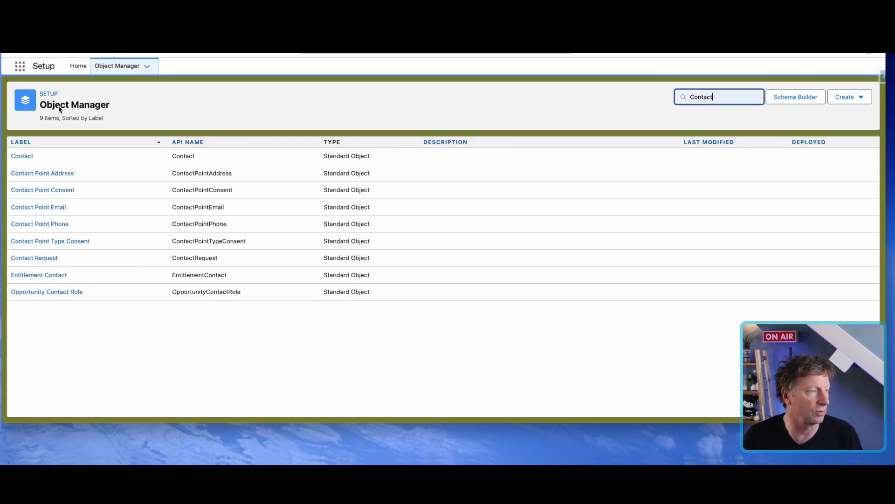
click(28, 159)
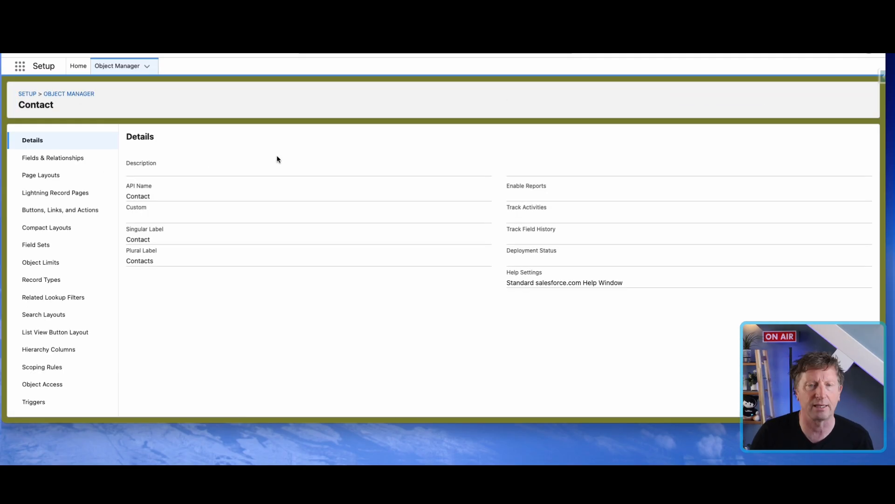
Step: Search the Contact object's fields and relationships for "Role"
click(60, 158)
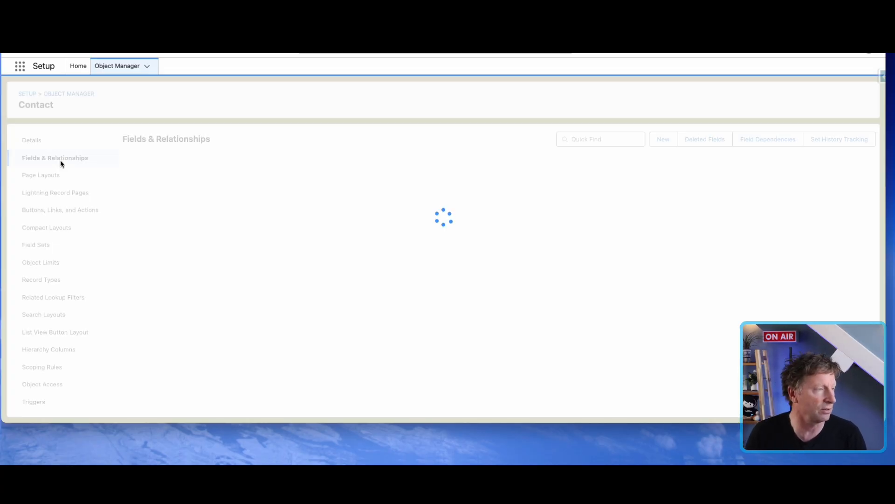
click(585, 138)
text(Role)
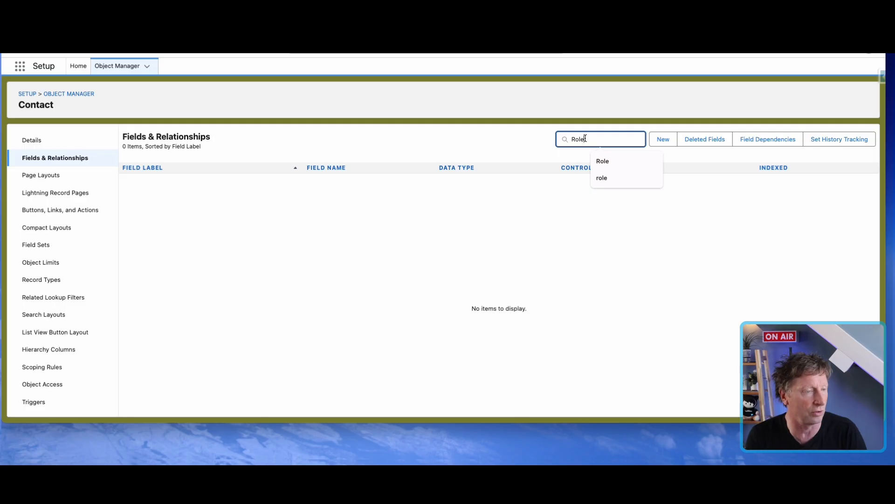
Step: Start a new custom field on the Contact object with the Picklist data type
click(660, 139)
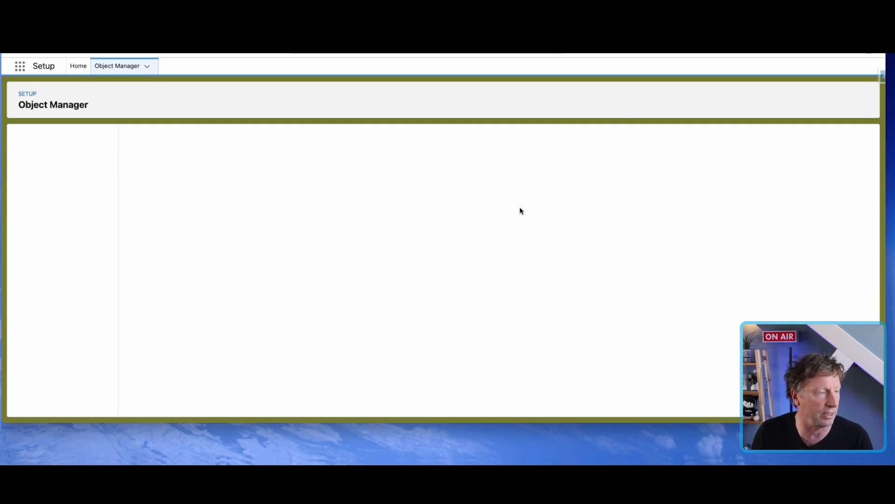
scroll(295, 298, down, 2)
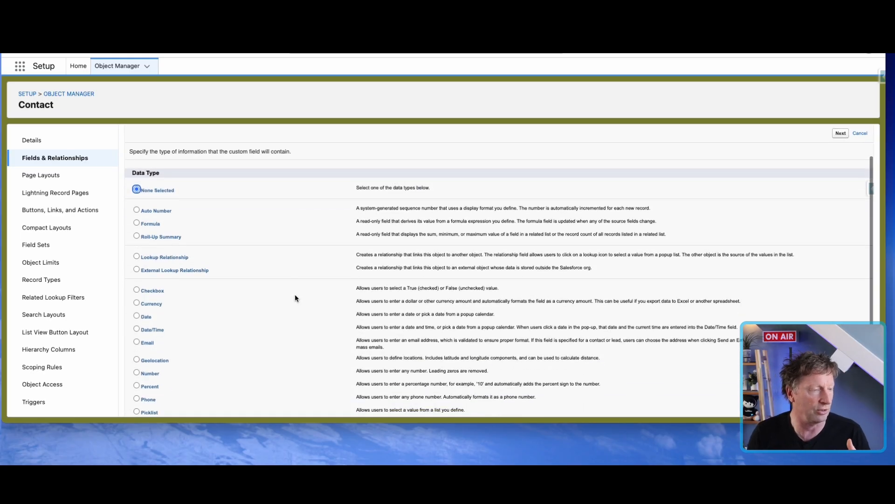
scroll(294, 298, down, 3)
scroll(296, 297, down, 4)
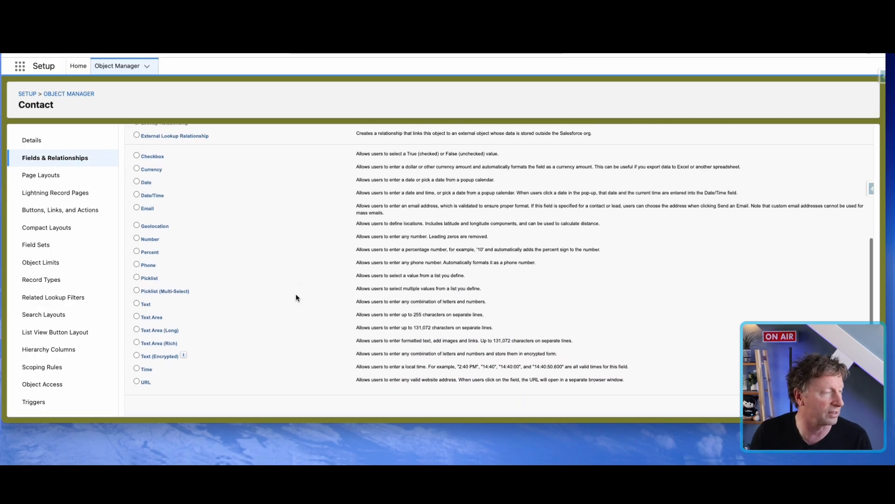
click(137, 279)
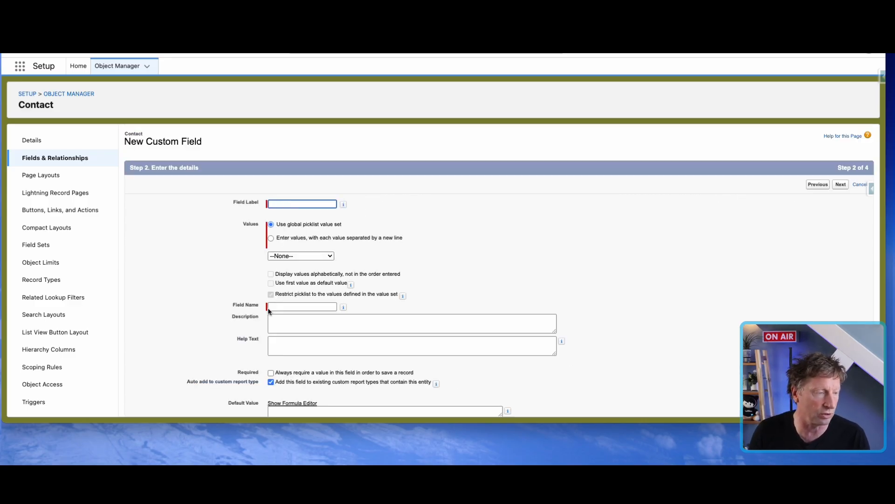
Step: Label the picklist field Role and give it its own values CEO, Manager, Admin and Service Agent, each on a separate line
click(279, 204)
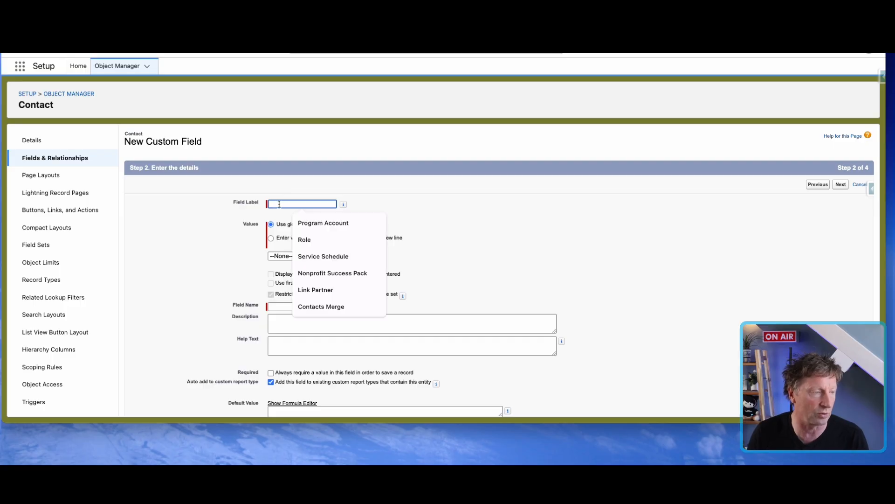
click(310, 239)
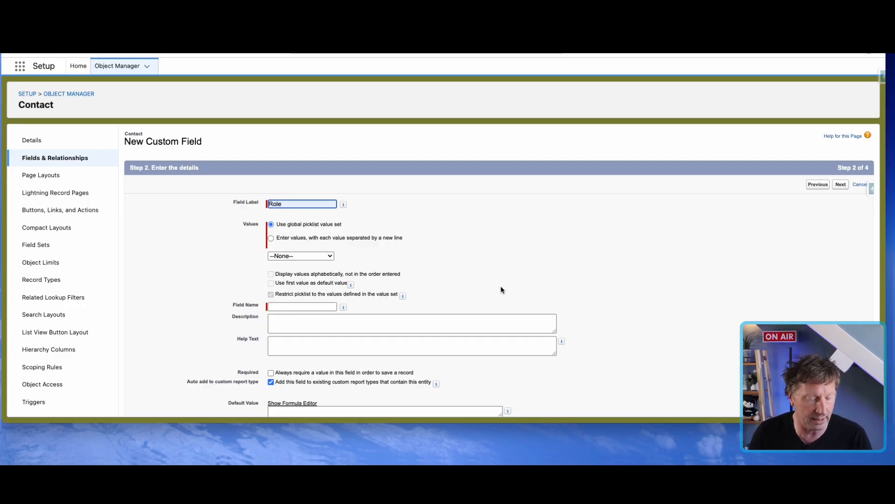
click(271, 239)
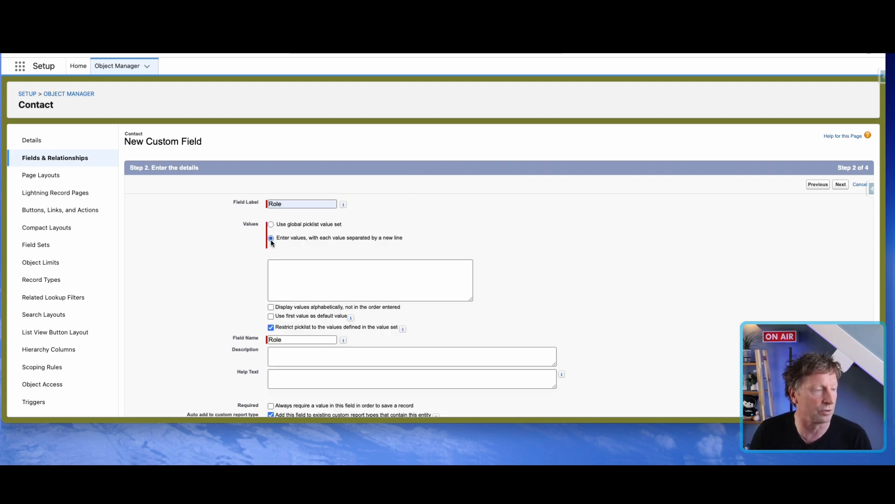
click(276, 264)
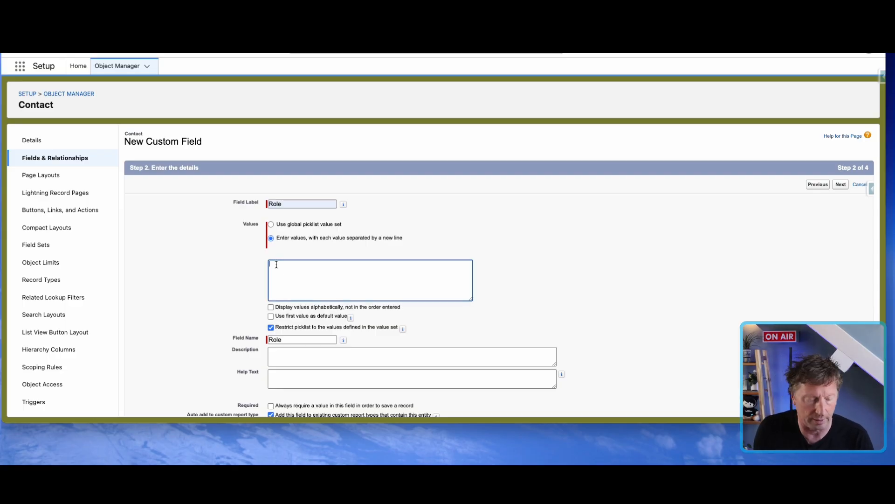
text(CEO Manager Admin Service Agent)
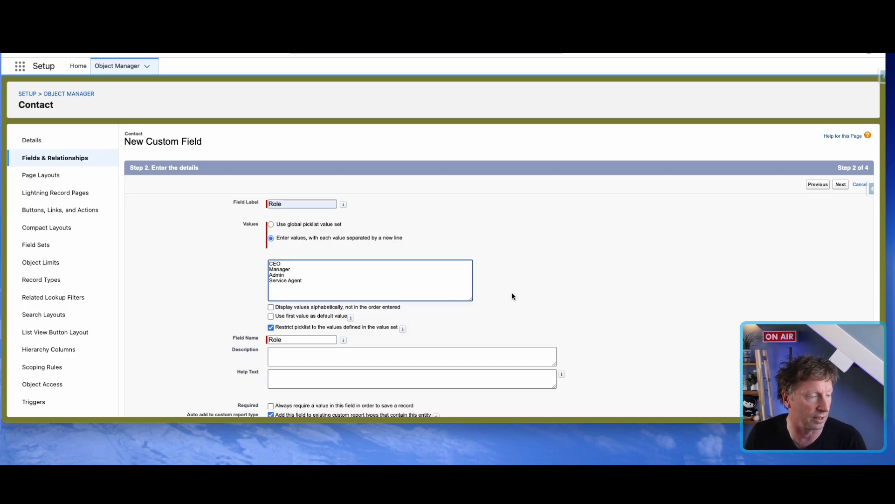
scroll(513, 289, down, 1)
scroll(461, 285, down, 1)
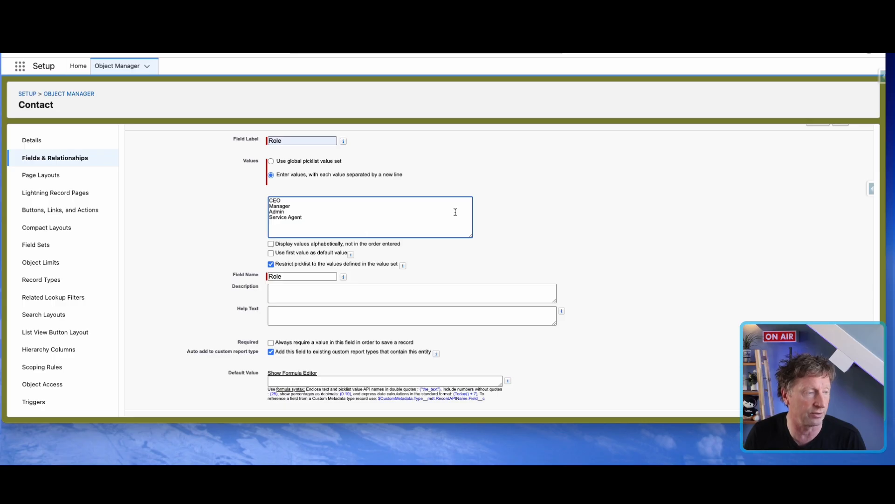
scroll(573, 250, up, 2)
click(839, 186)
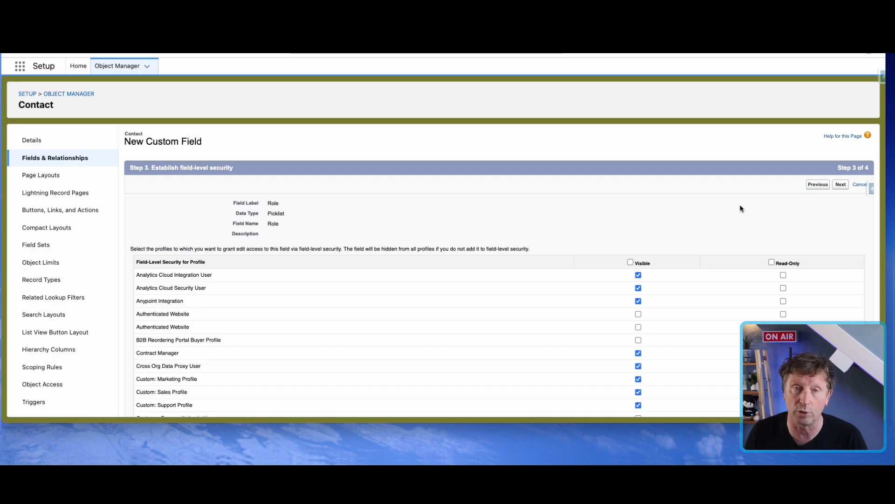
Step: Make the Role field visible to all profiles and save it with both contact page layouts included
click(631, 262)
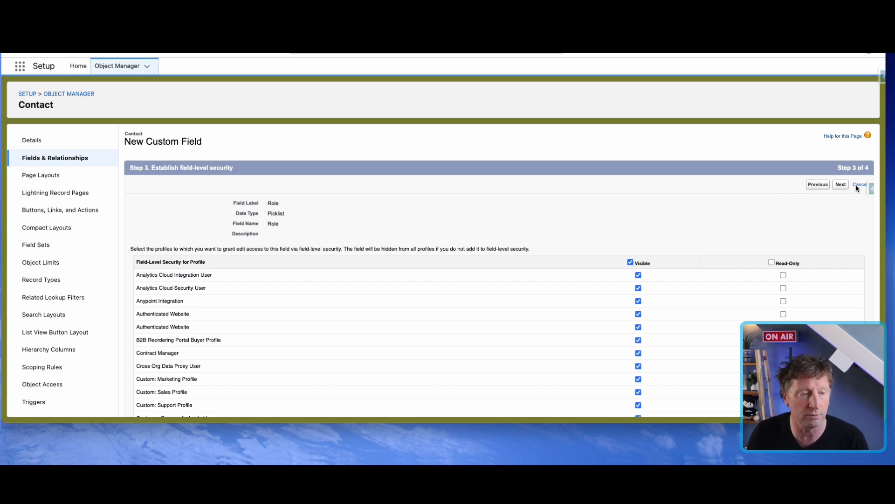
click(840, 186)
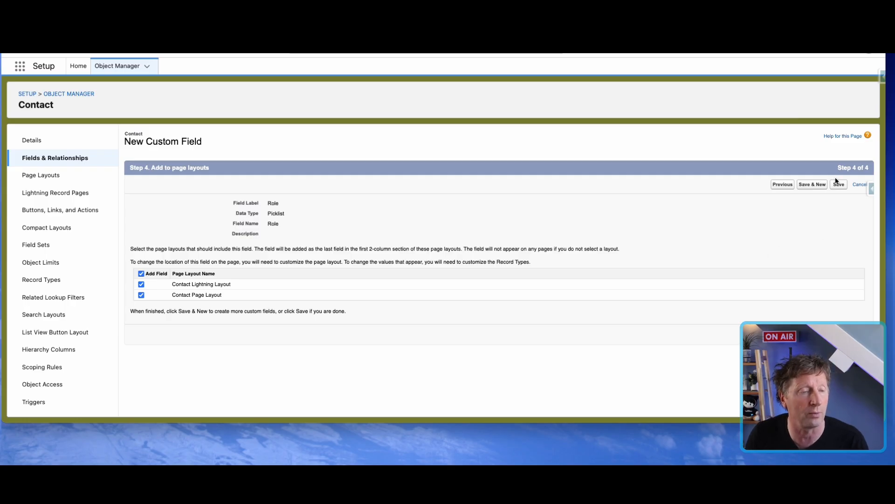
click(839, 185)
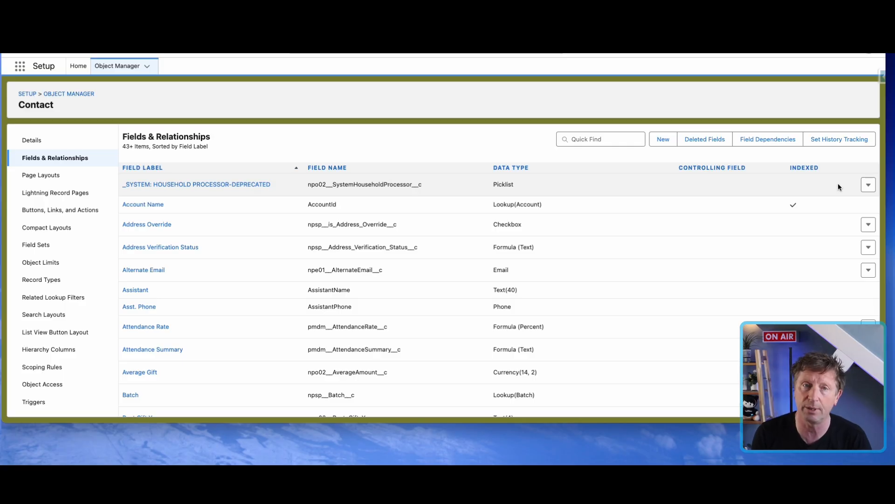
Step: Open the Contact Page Layout and review the fields in its contact detail area
click(43, 177)
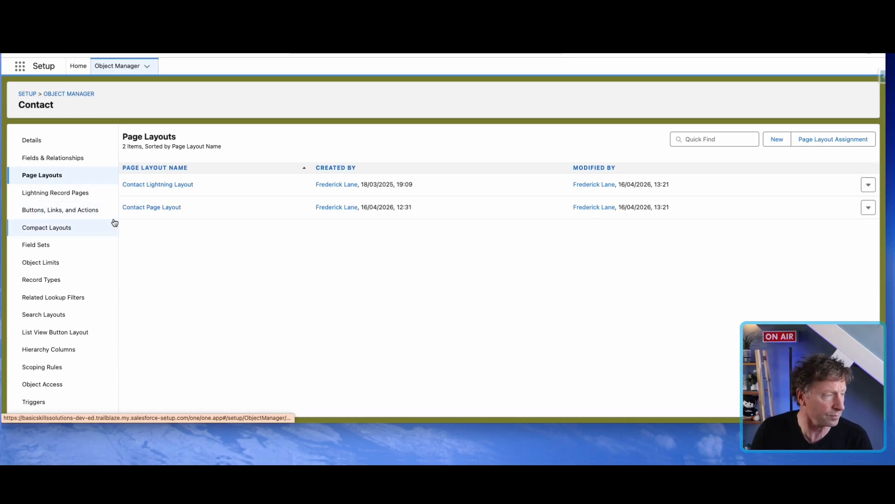
click(145, 207)
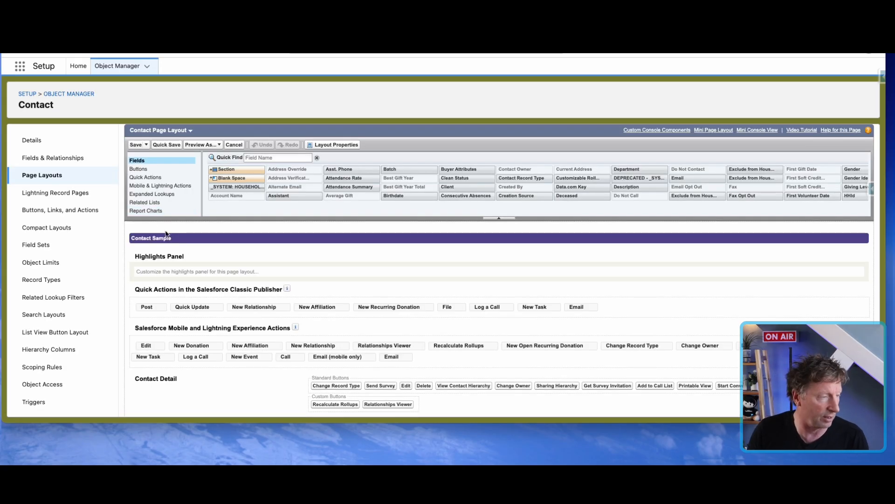
scroll(287, 301, down, 2)
scroll(286, 301, down, 3)
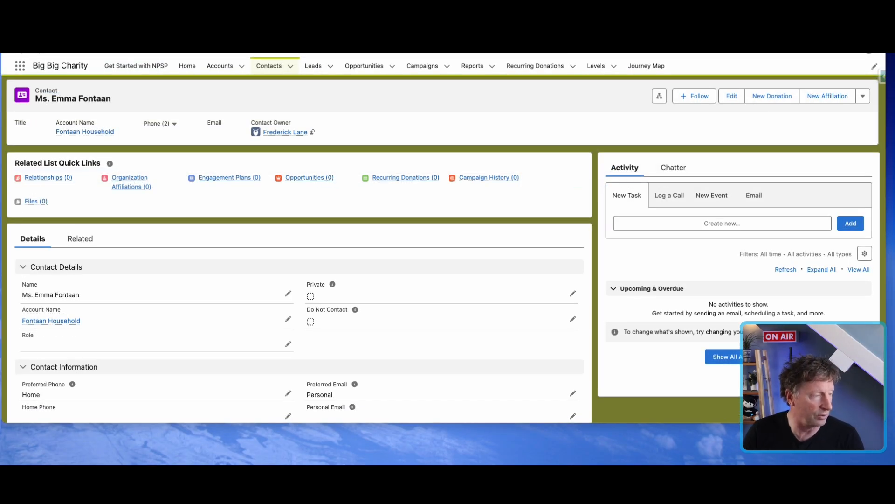
Step: Set the Role of the open contact record to Admin and save the record
click(289, 344)
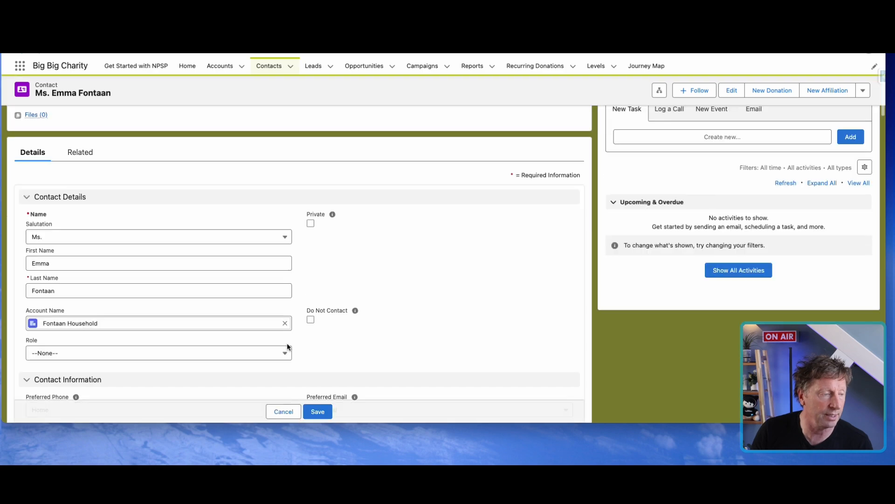
click(243, 357)
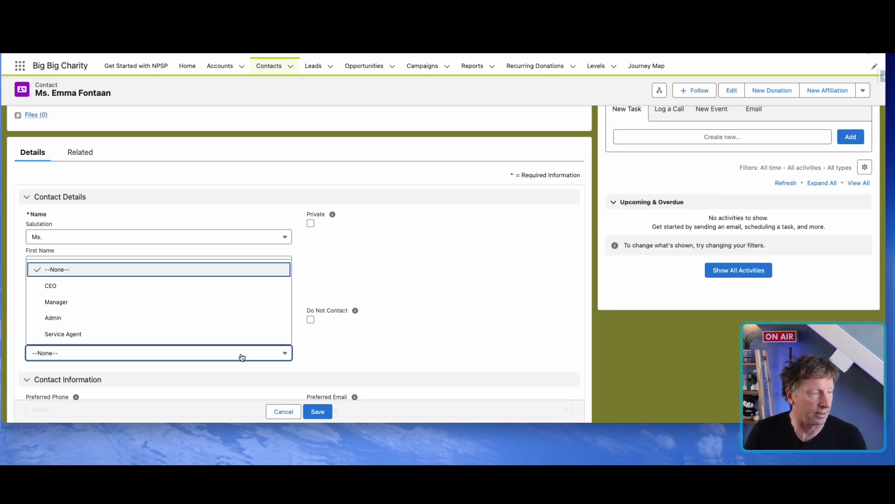
click(242, 356)
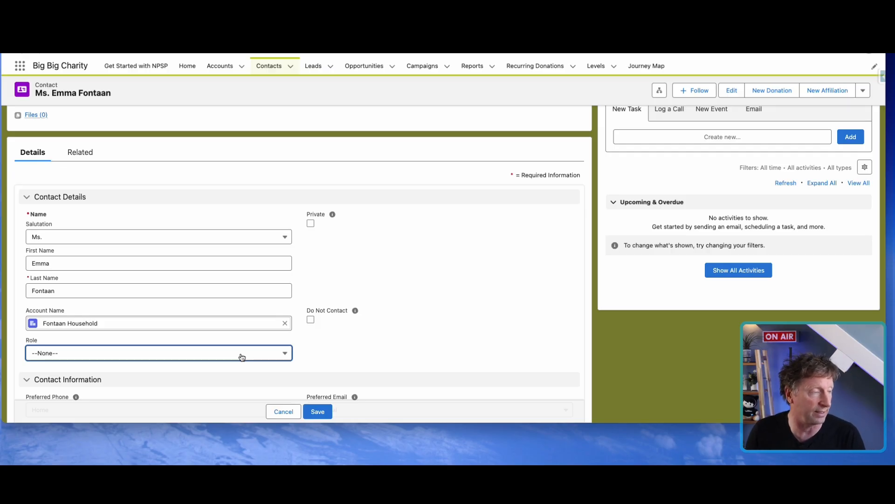
click(240, 355)
click(184, 317)
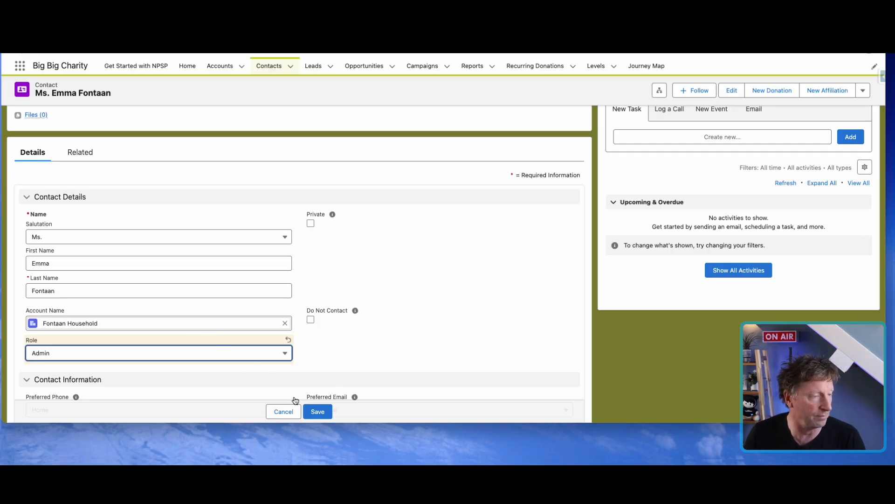
click(318, 411)
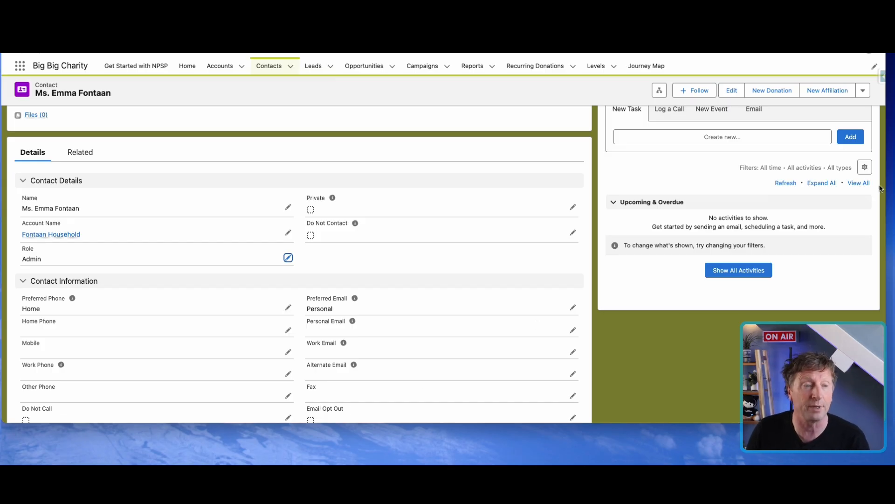
Step: Open the Contact object's definition from the record and find and open its Role field
click(837, 48)
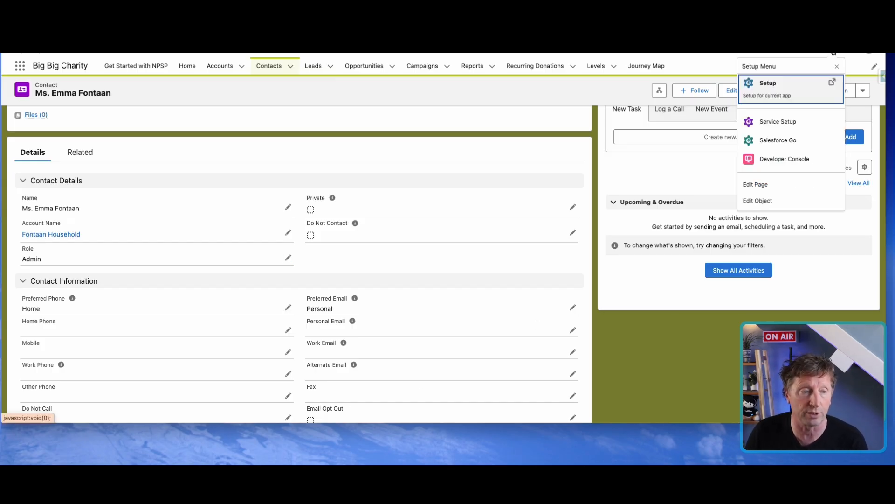
click(773, 200)
click(58, 162)
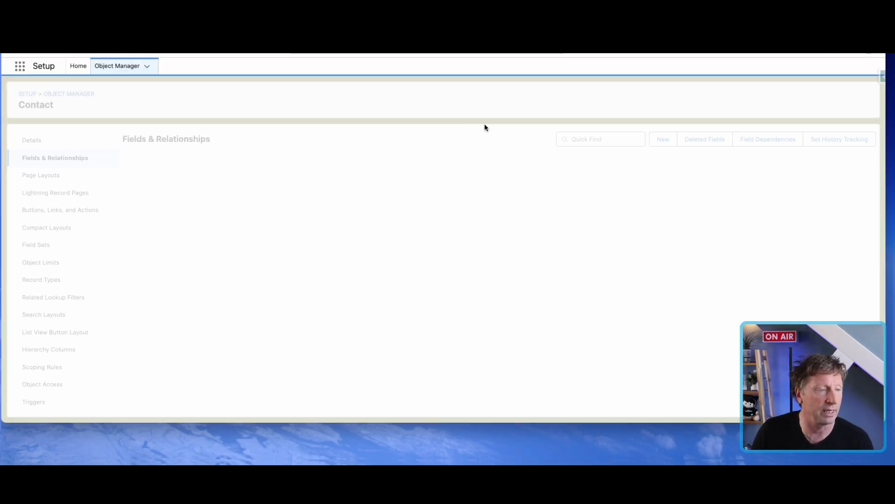
click(583, 140)
text(Role)
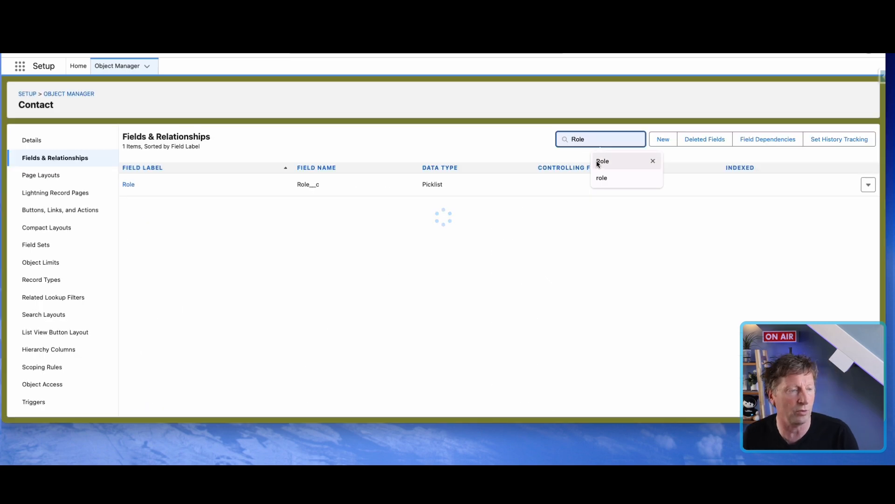
click(129, 184)
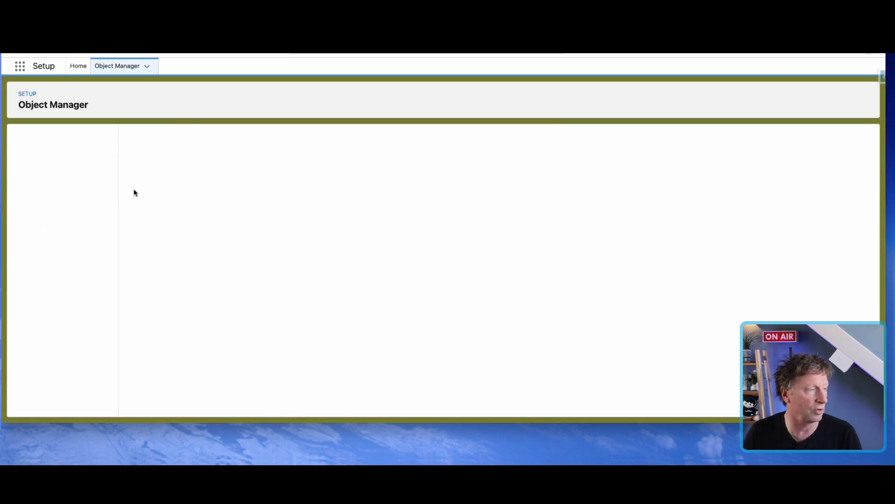
Step: Add the value Service Engineer to the Role picklist, include it for all record types and save
scroll(232, 262, down, 5)
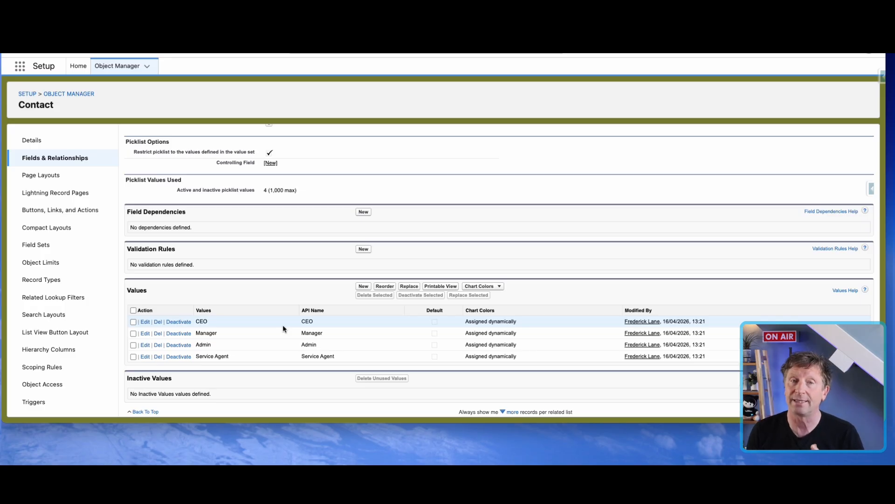
click(363, 286)
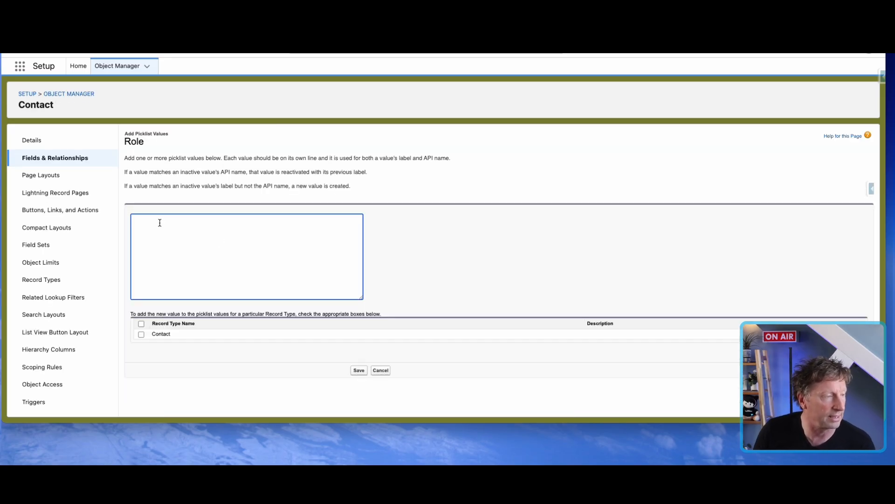
text(se)
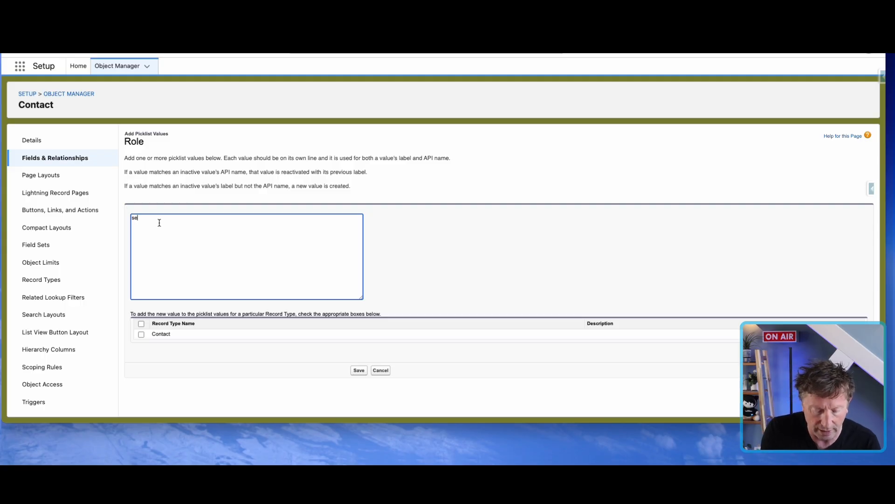
text(rvice E)
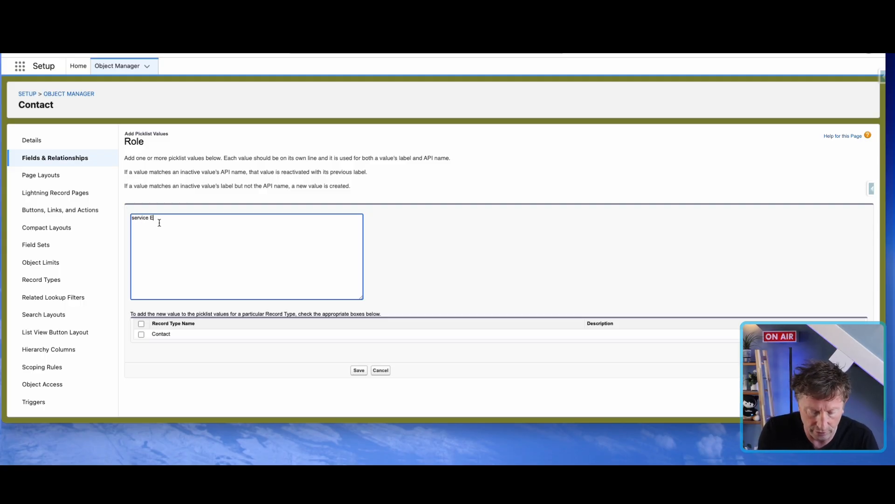
text(ngineer)
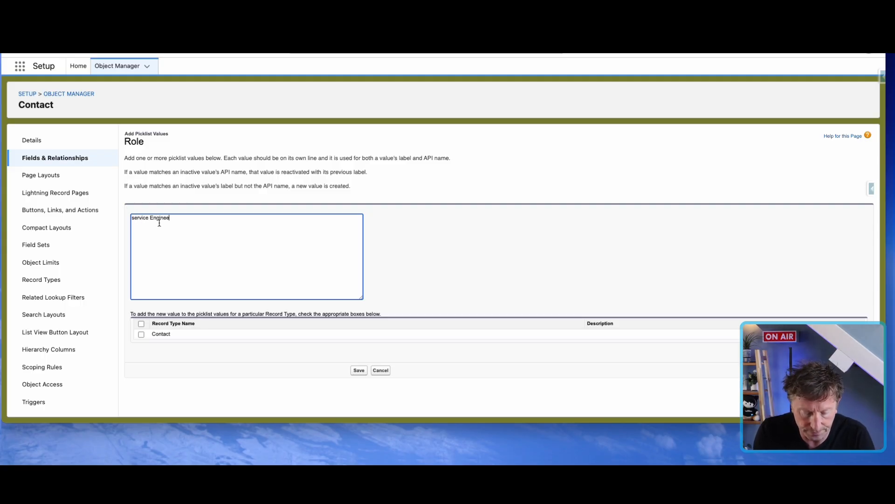
click(141, 323)
click(358, 371)
Step: Reorder the Role values with Admin first and Service Engineer above Service Agent, keep the default value at None, and save
scroll(352, 371, down, 5)
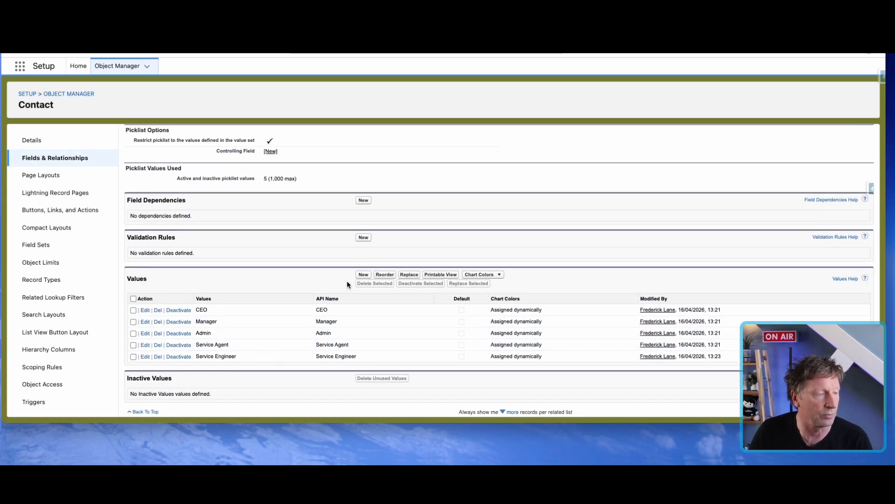
click(386, 275)
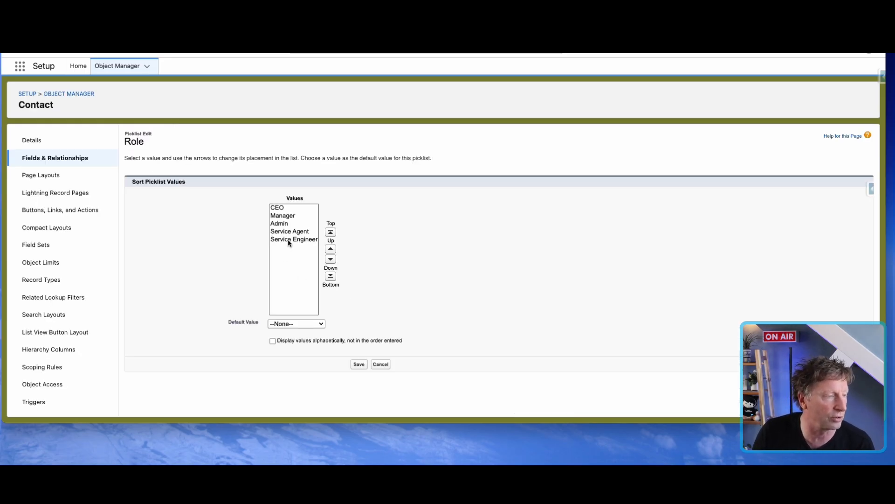
click(279, 225)
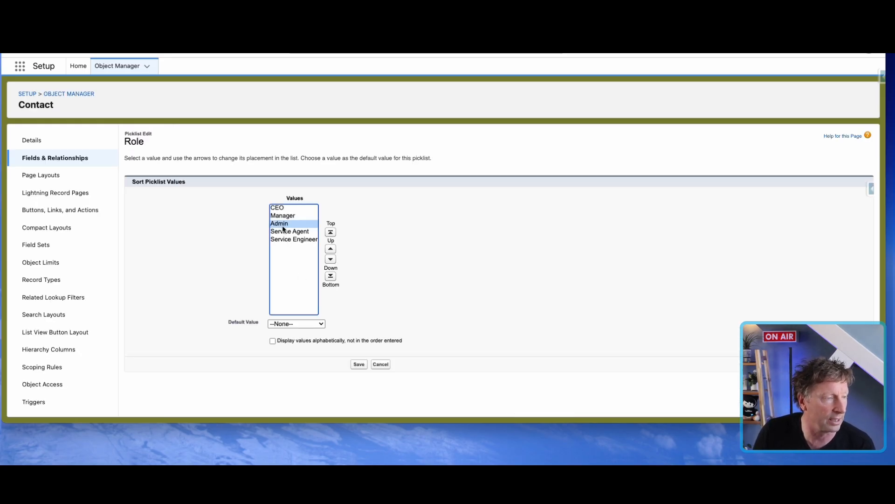
click(331, 232)
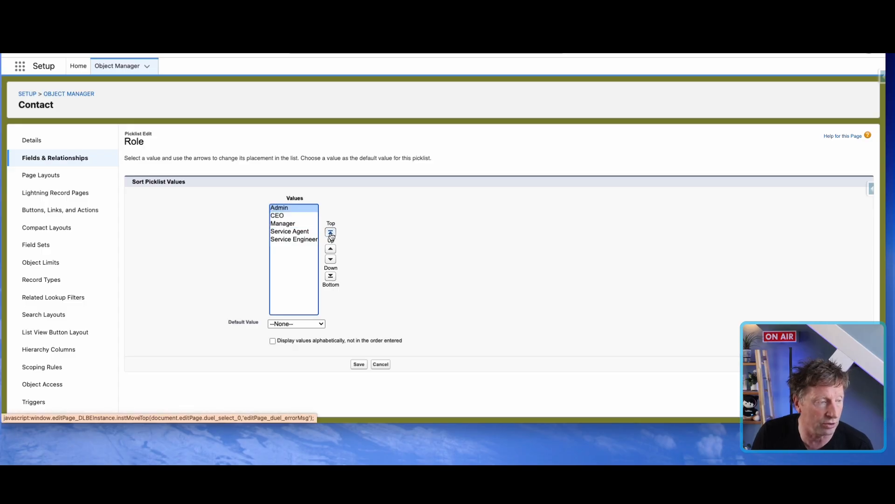
click(292, 239)
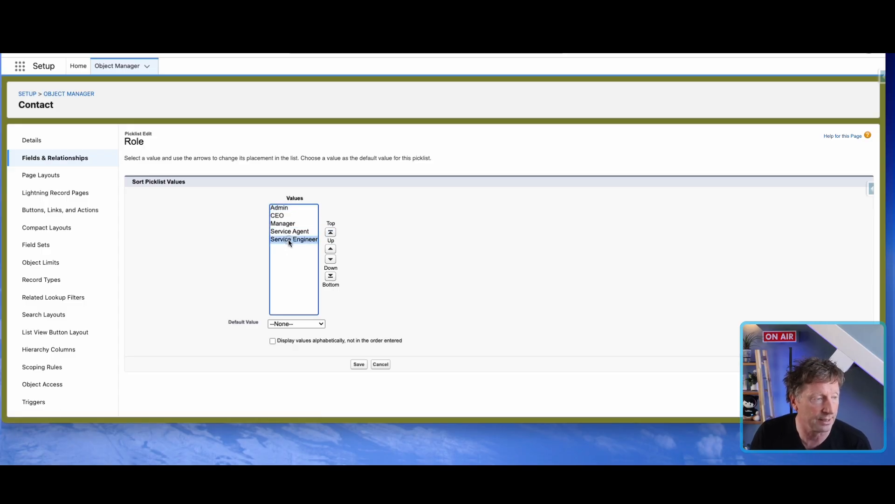
click(331, 249)
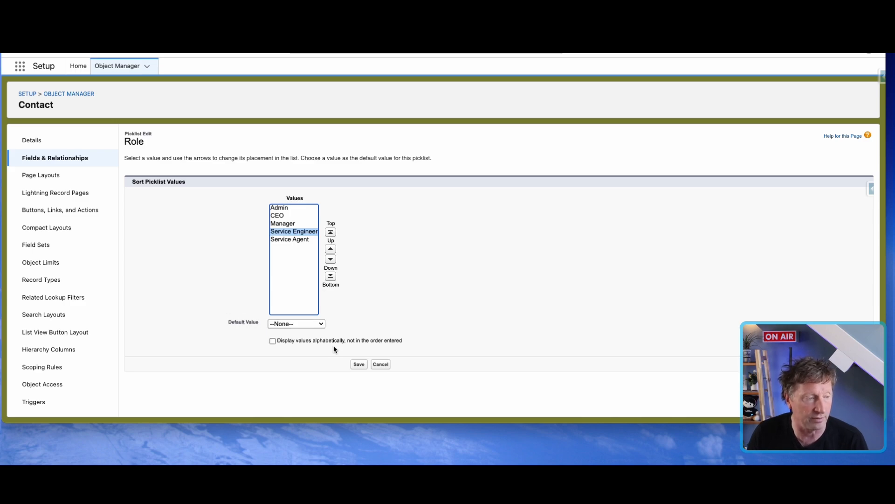
click(312, 323)
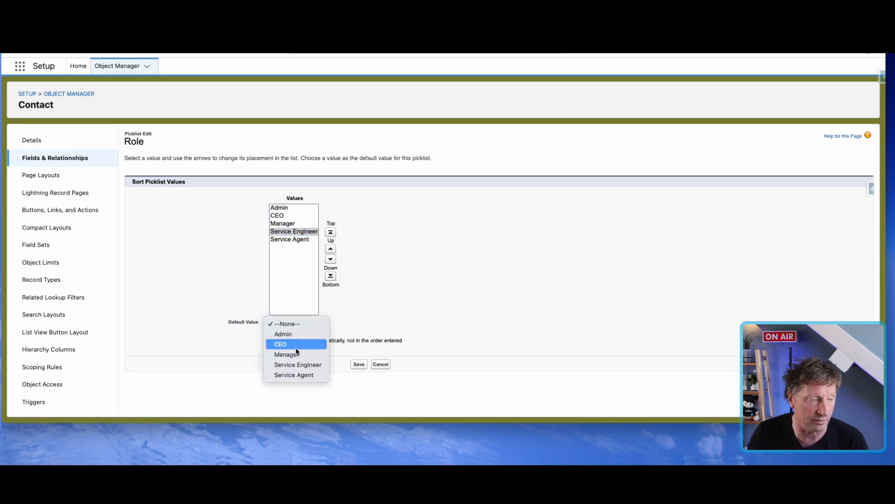
click(289, 323)
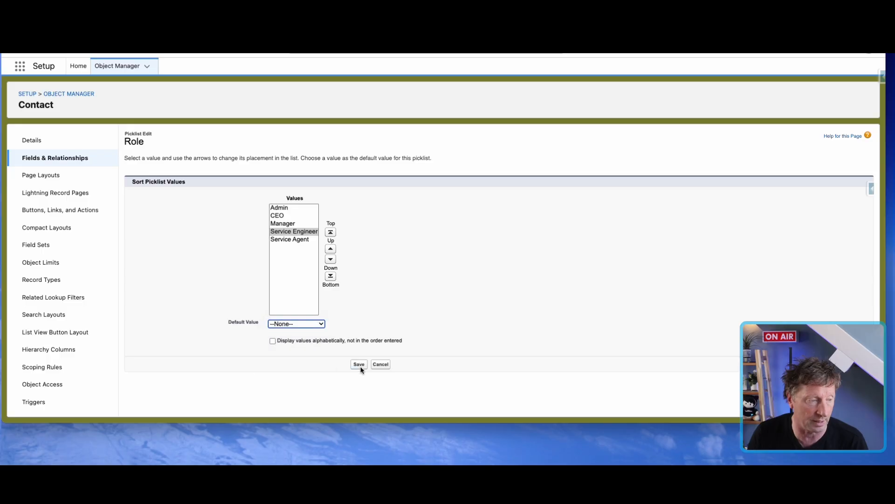
click(359, 365)
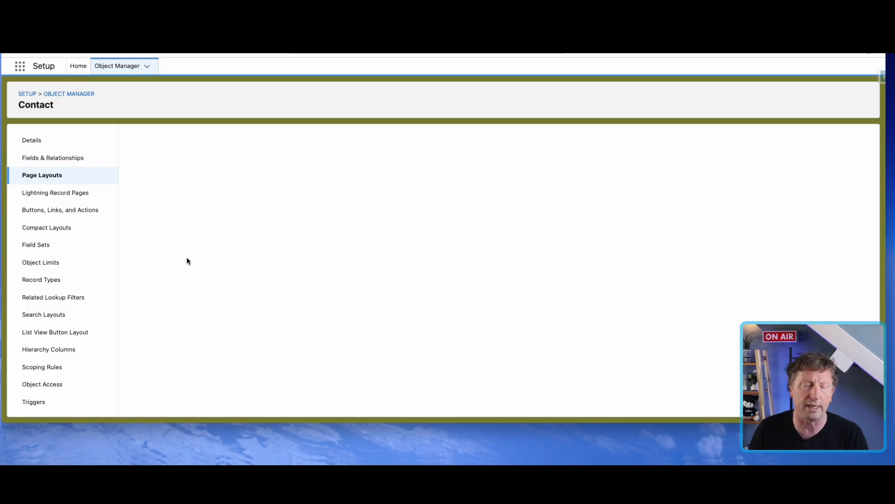
Step: Open the contact record's Lightning page for editing from the open contact record
scroll(232, 284, down, 5)
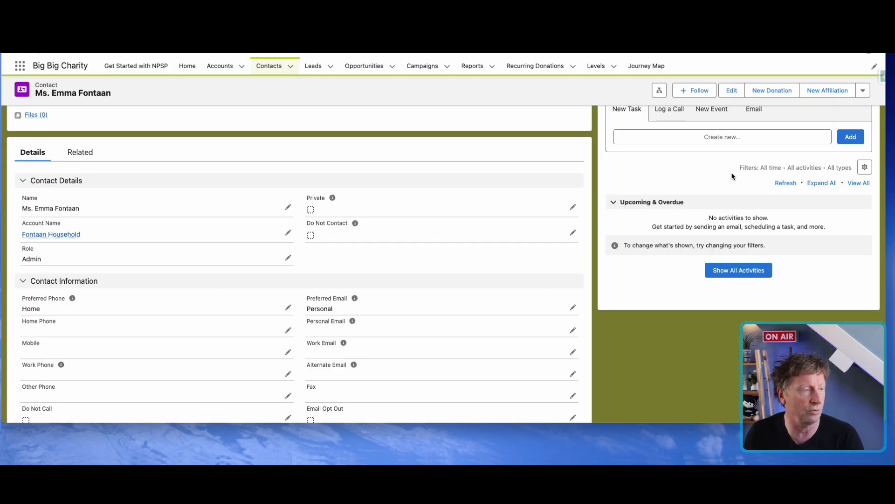
click(834, 52)
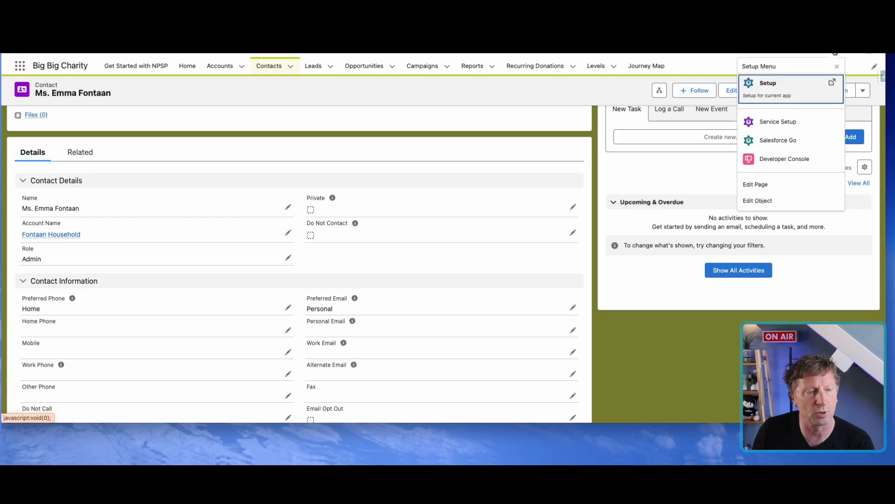
click(769, 185)
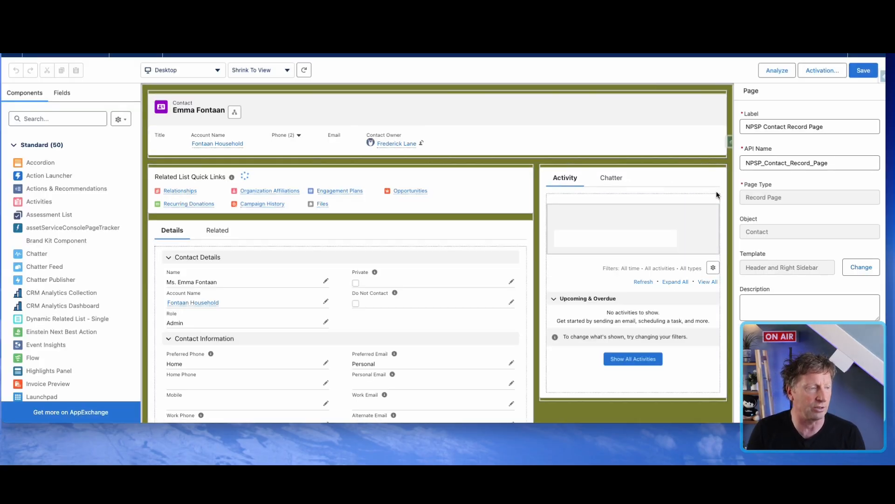
Step: Upgrade the Record Detail component to Dynamic Forms, using Contact Page Layout as the source
scroll(456, 210, down, 3)
scroll(458, 217, down, 2)
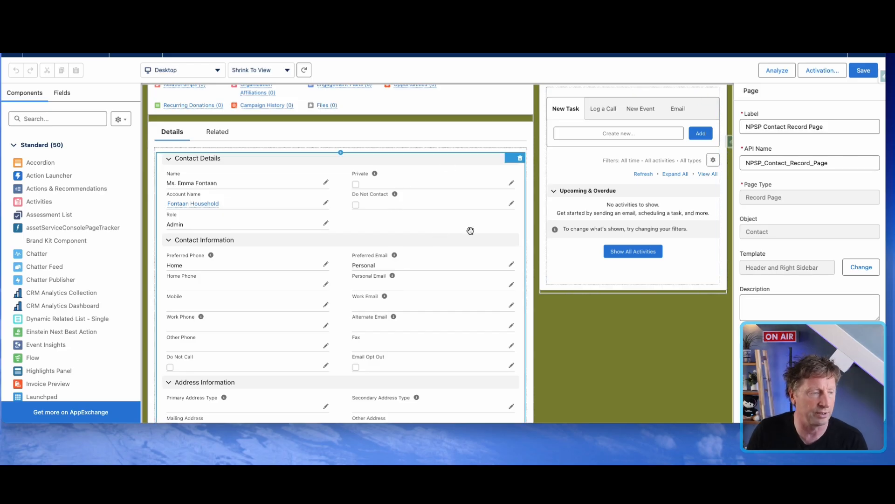
click(434, 161)
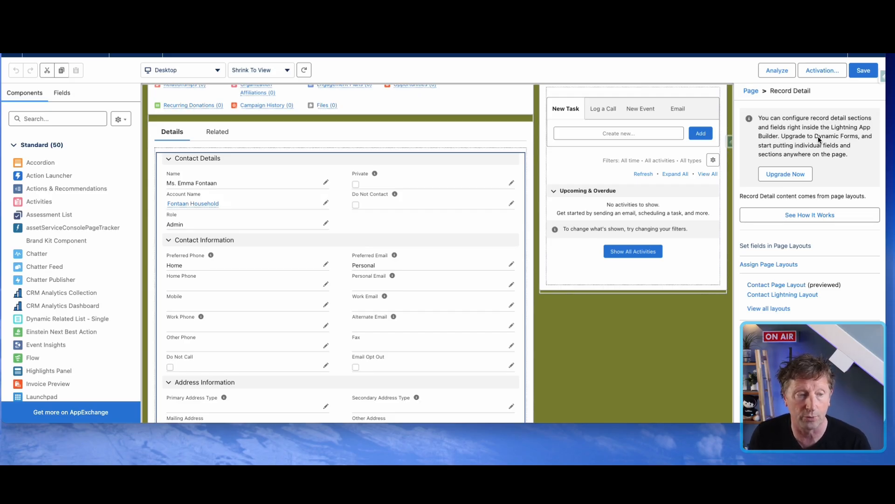
click(782, 175)
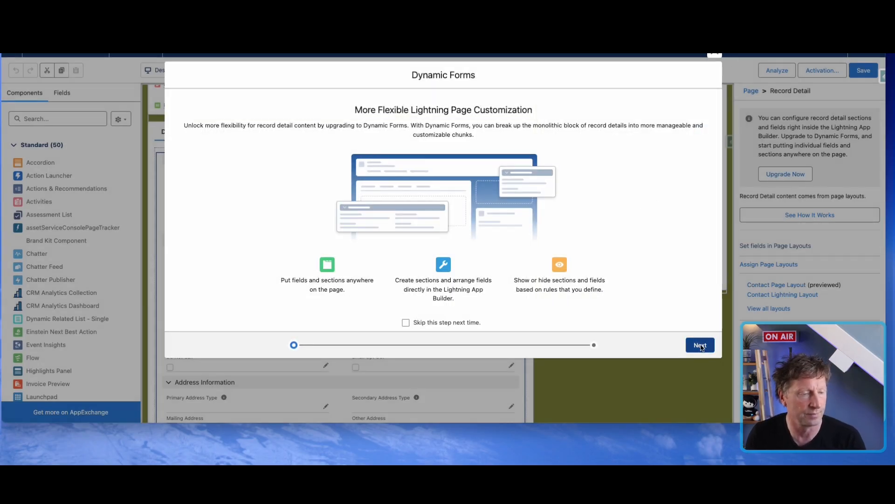
click(700, 346)
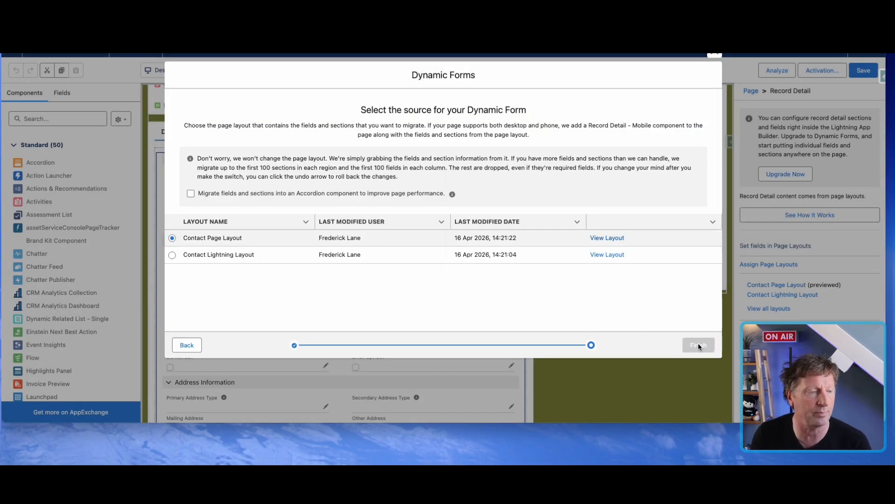
click(698, 345)
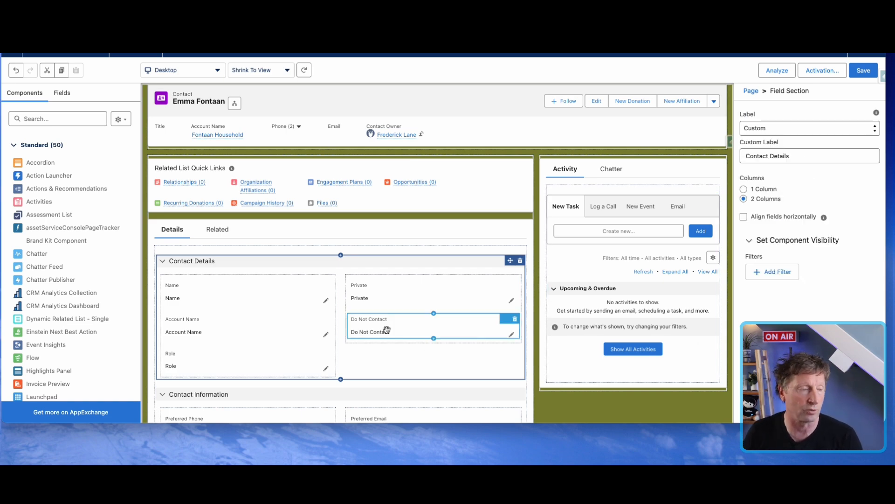
Step: Remove the Role field from Contact Details, place it back below Account Name, save the page and return to the record
scroll(396, 273, down, 1)
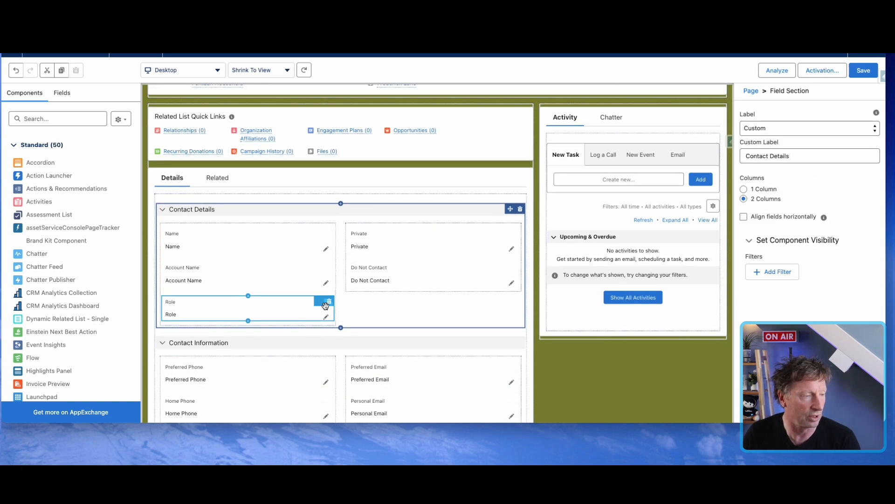
click(329, 301)
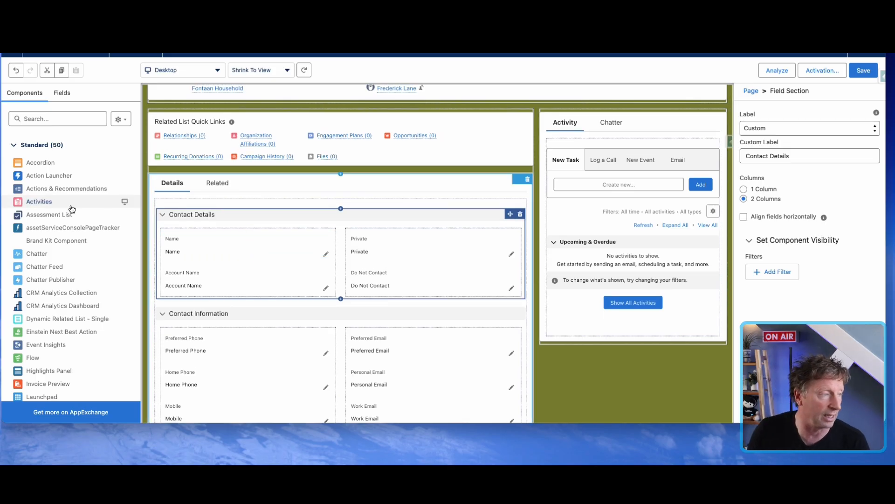
click(56, 97)
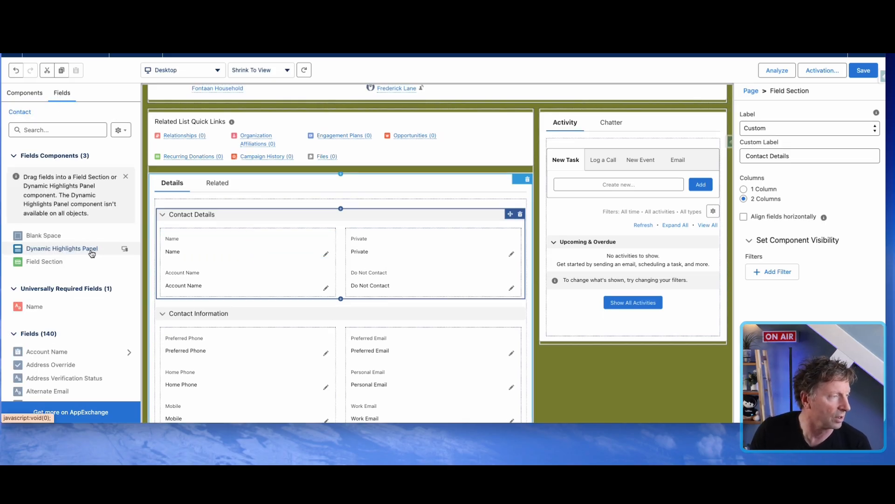
scroll(91, 268, down, 20)
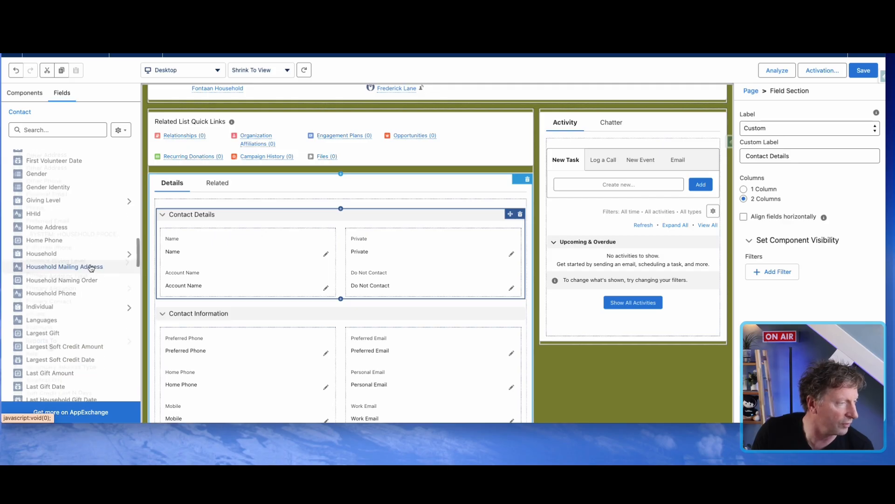
drag(38, 357, 197, 290)
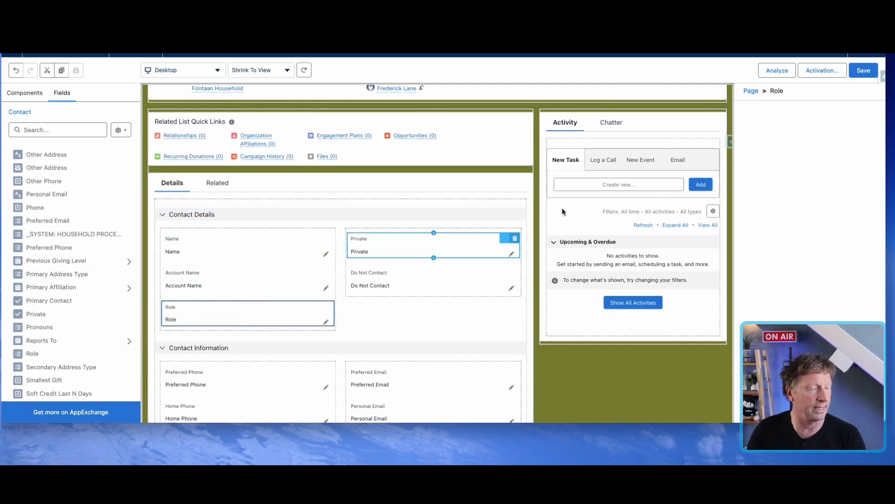
click(864, 72)
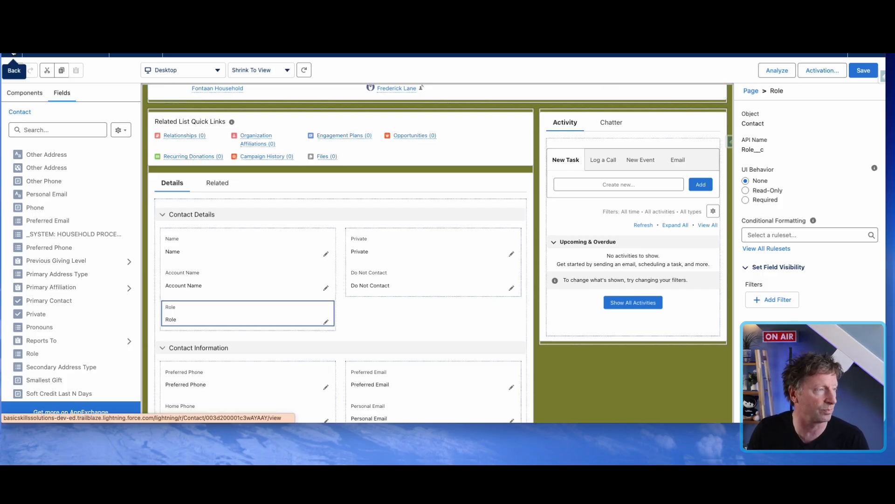
click(14, 61)
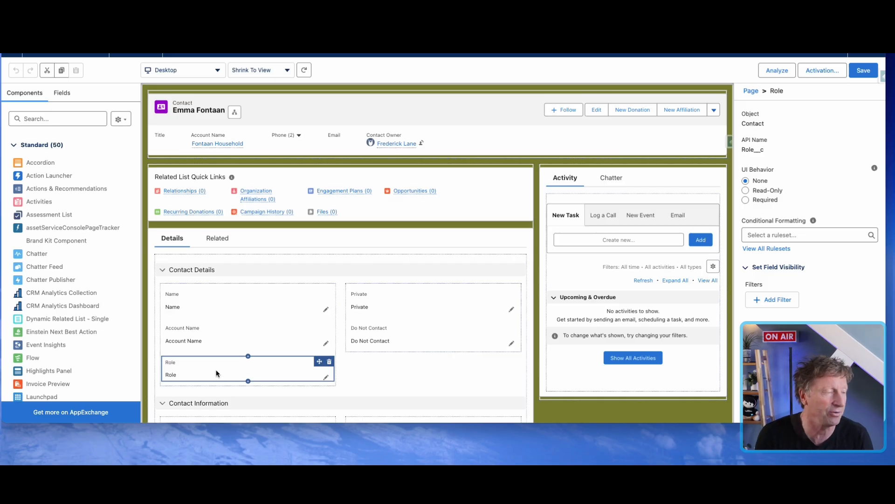
Step: Save the contact record page again and return to the contact record to check its Contact Details section
click(863, 72)
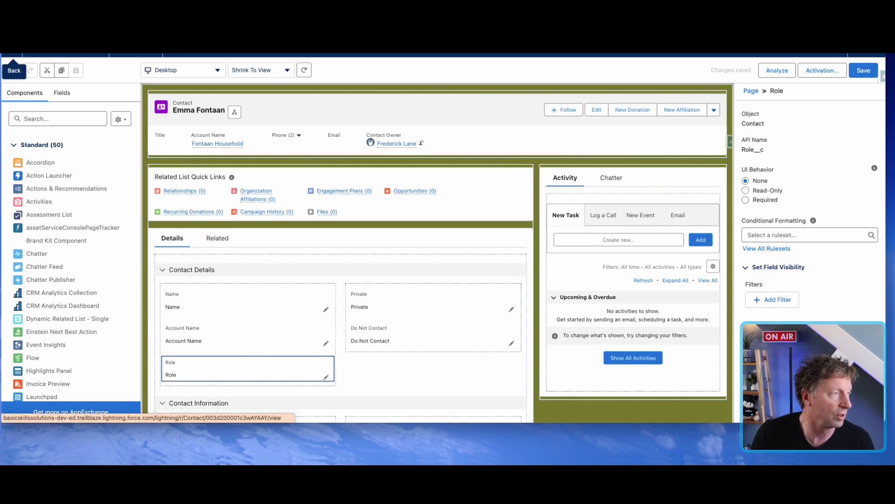
click(14, 69)
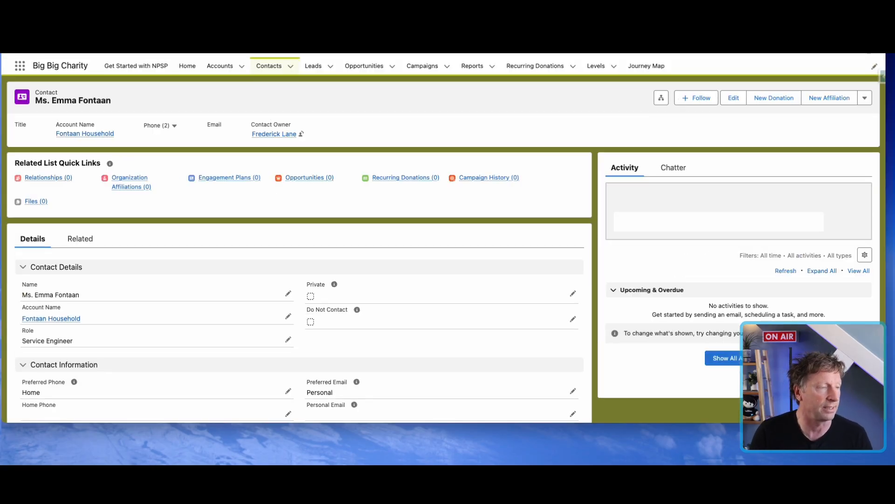
scroll(207, 246, down, 2)
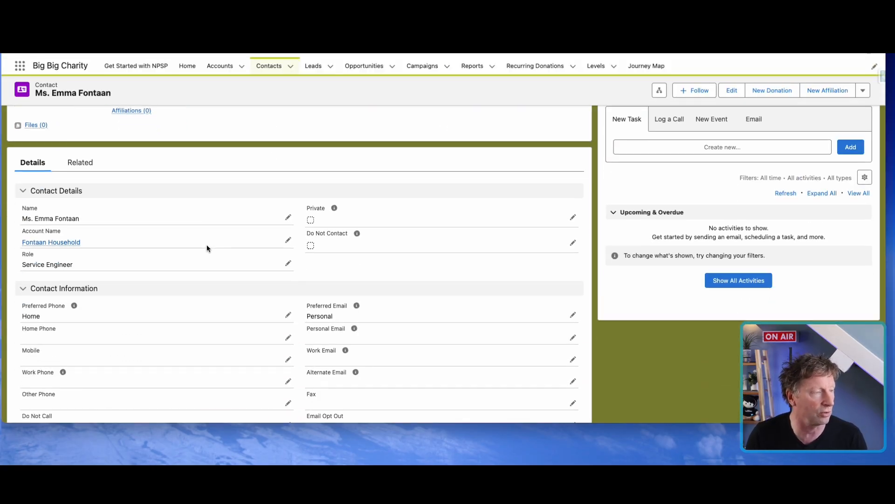
scroll(206, 245, up, 2)
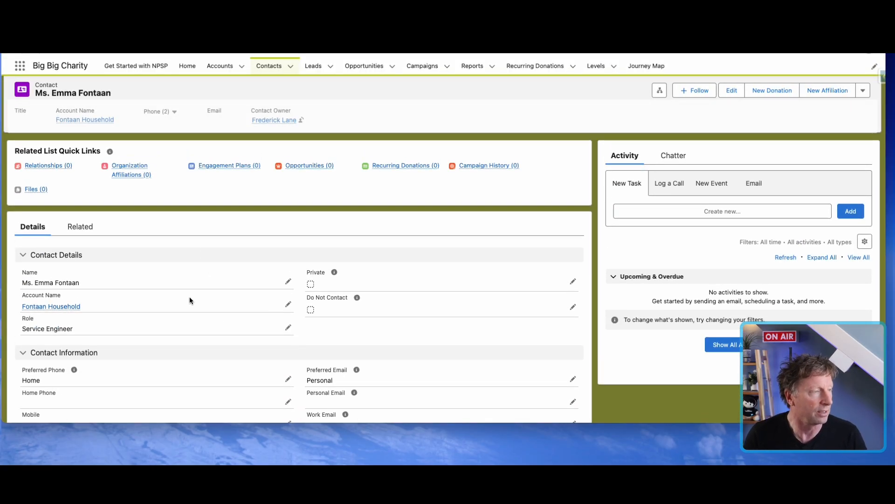